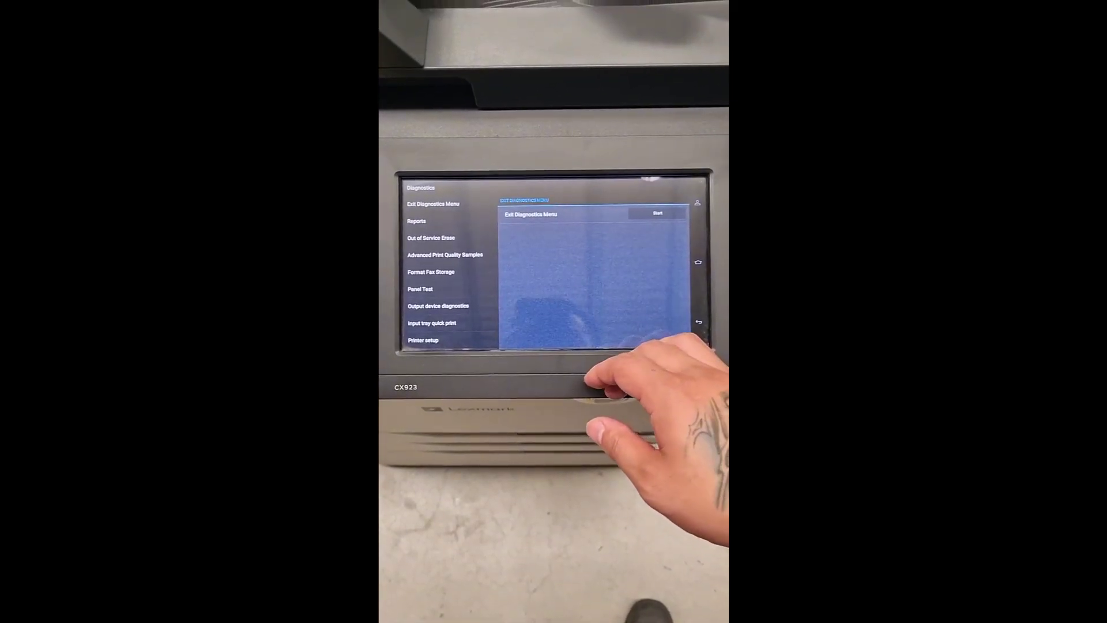
{"action": "scroll", "coordinate": [437, 271], "scroll_direction": "down", "scroll_amount": 2}
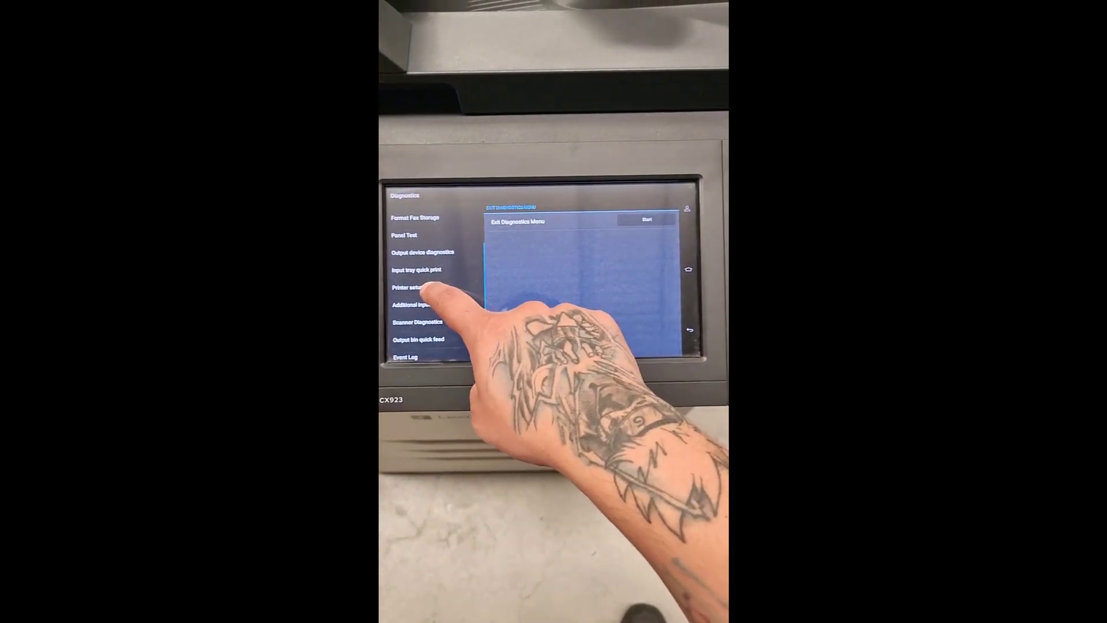
Step: Open the Printer setup page showing page counts, model name and Reset Maintenance Counter
{"action": "left_click", "coordinate": [430, 288]}
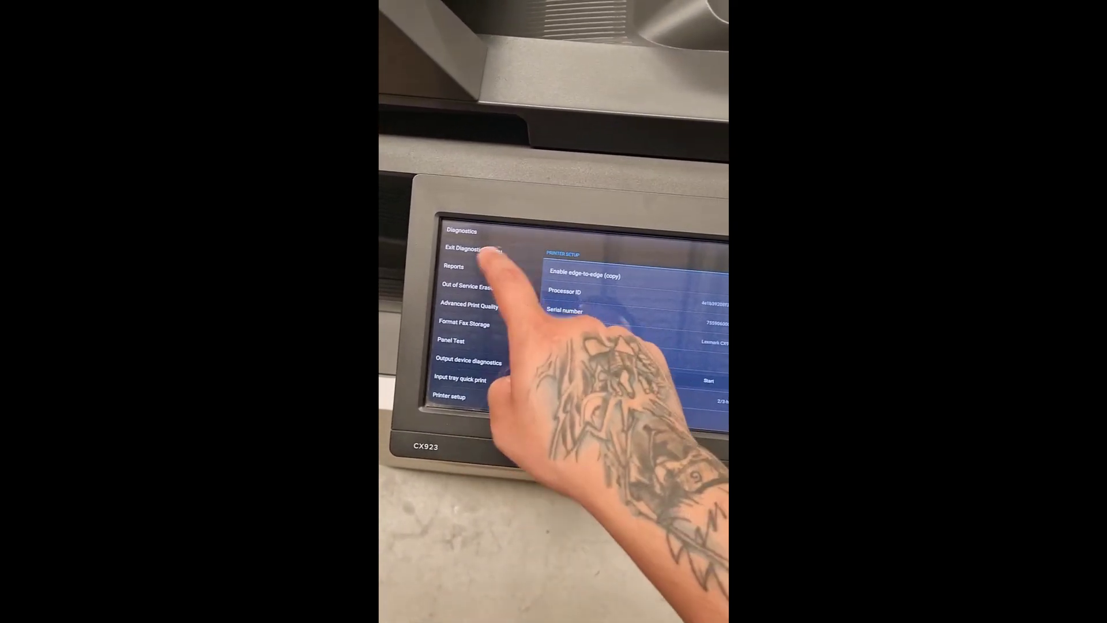
Step: Start exiting the Diagnostics menu, bringing up the reboot confirmation prompt
{"action": "left_click", "coordinate": [472, 251]}
{"action": "left_click", "coordinate": [714, 296]}
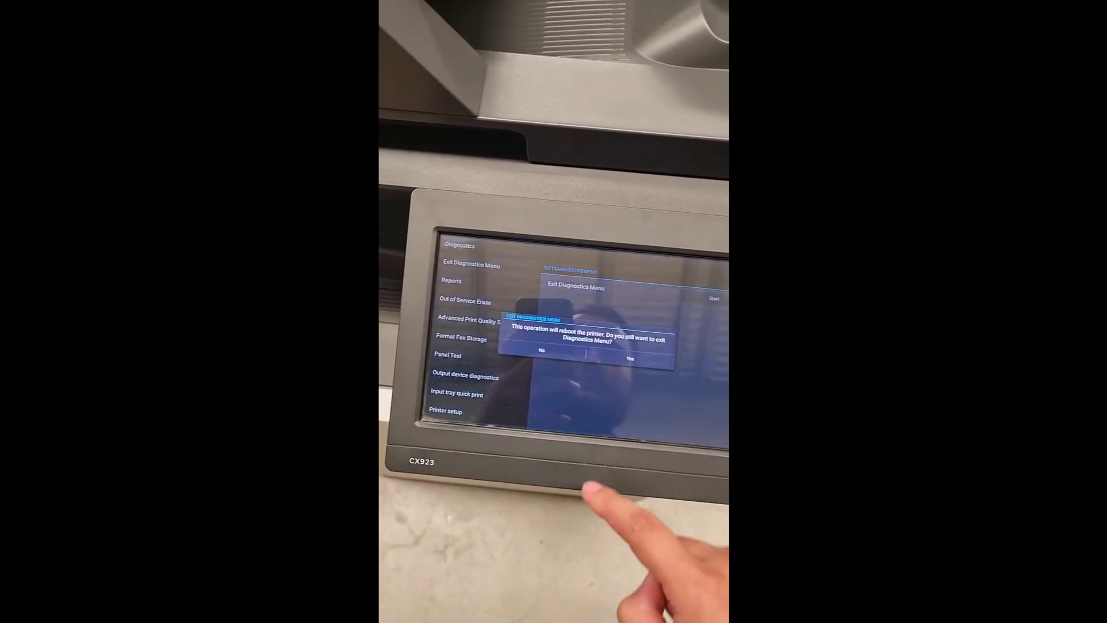